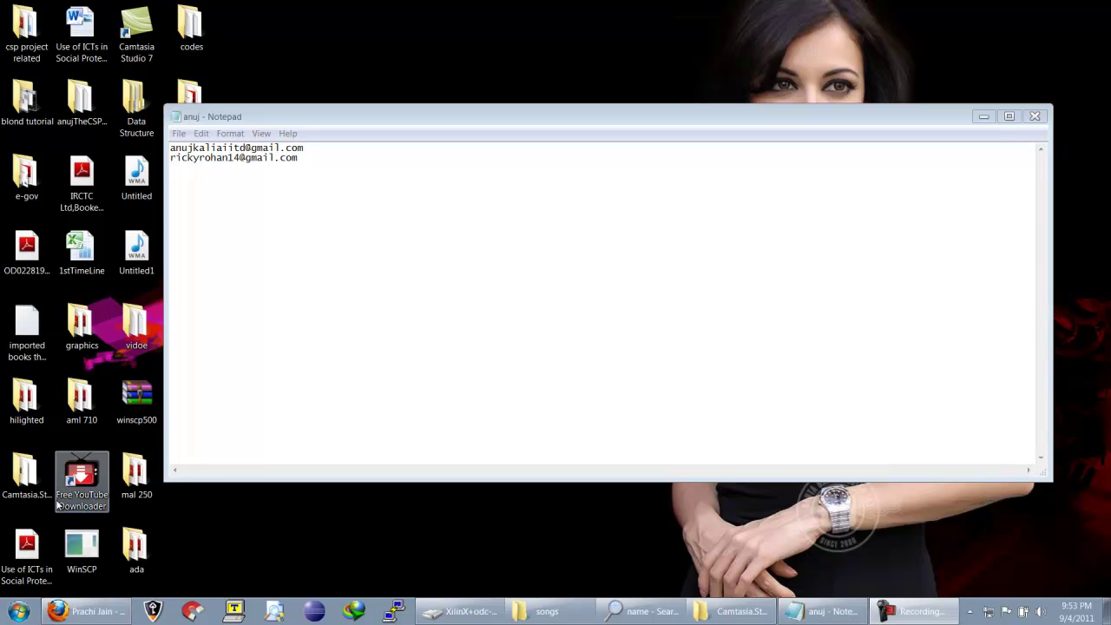
# Launch Xilinx Platform Studio from Start > Xilinx ISE Design Suite 10.1 > EDK.
pyautogui.click(417, 230)
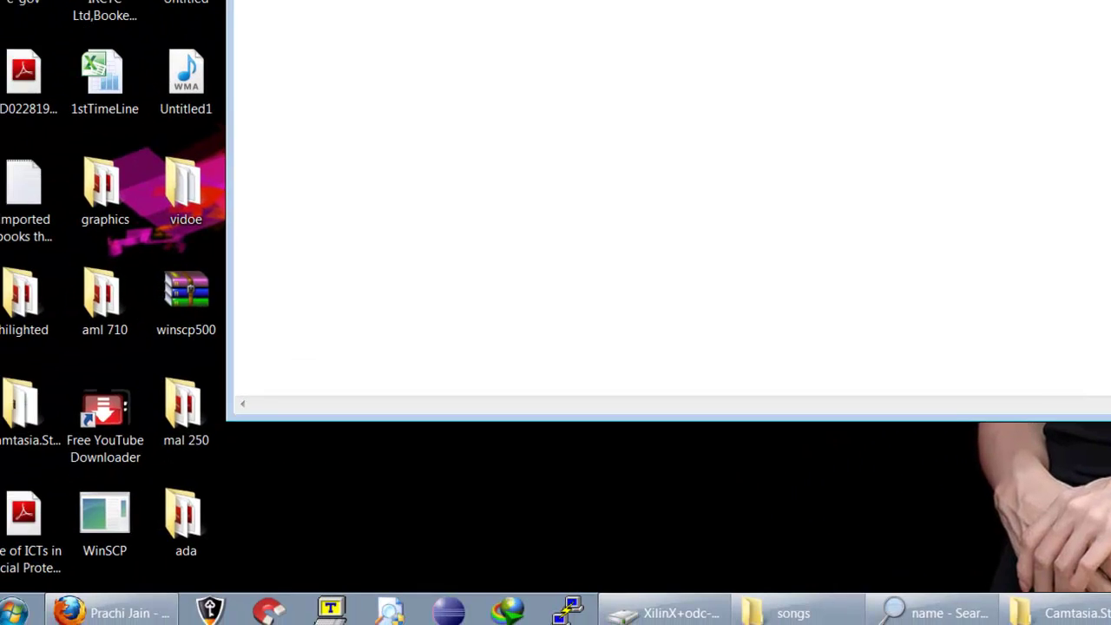
pyautogui.click(16, 607)
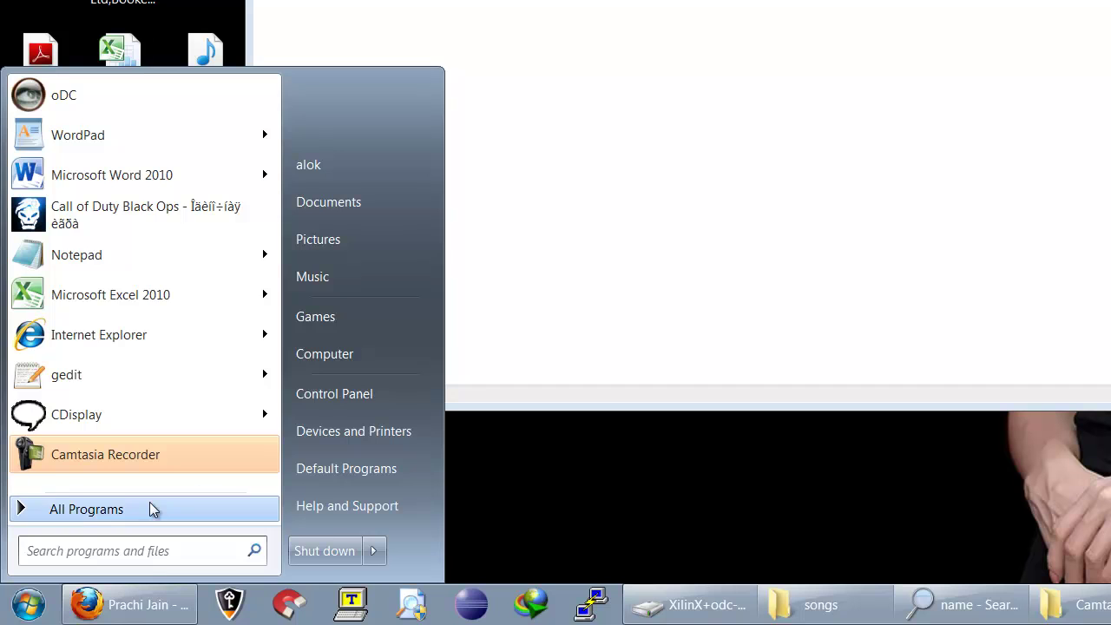
pyautogui.click(149, 508)
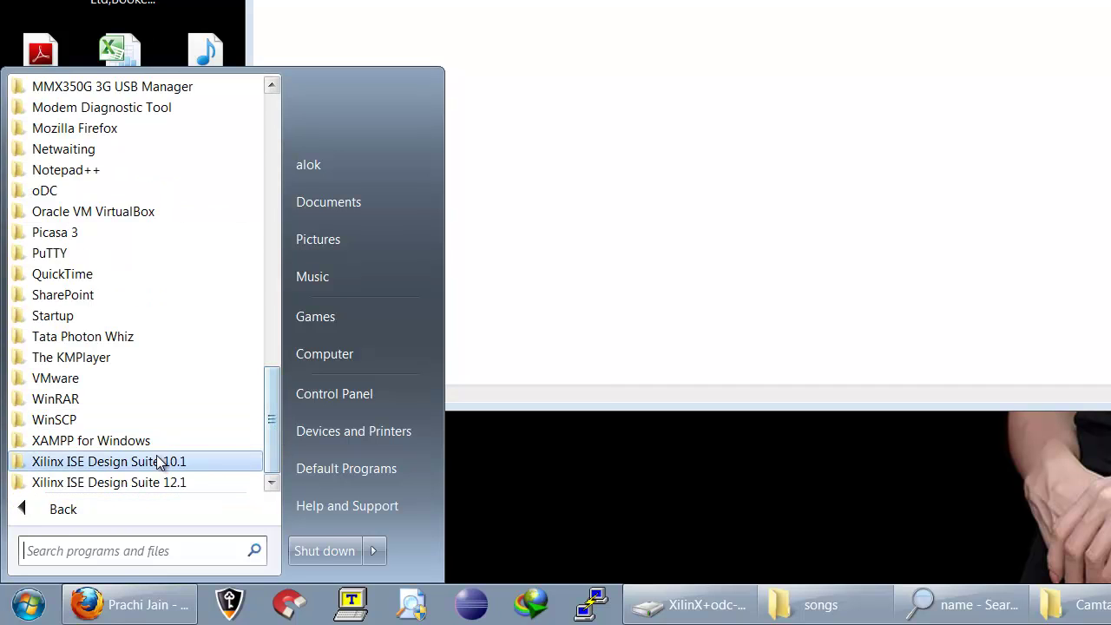
pyautogui.click(159, 461)
pyautogui.click(140, 460)
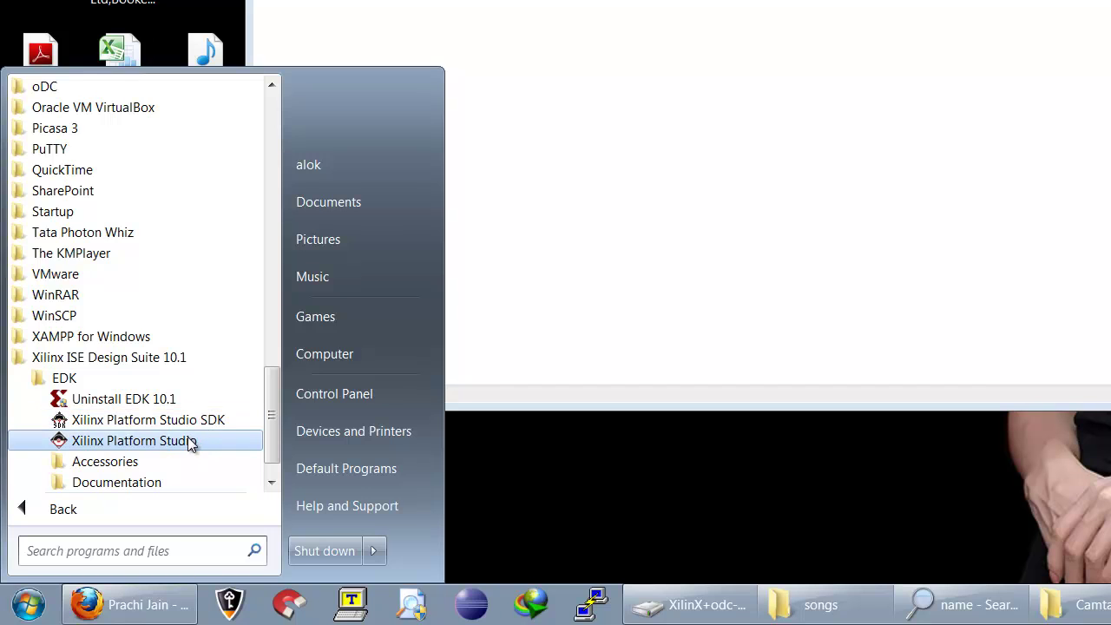
pyautogui.click(188, 439)
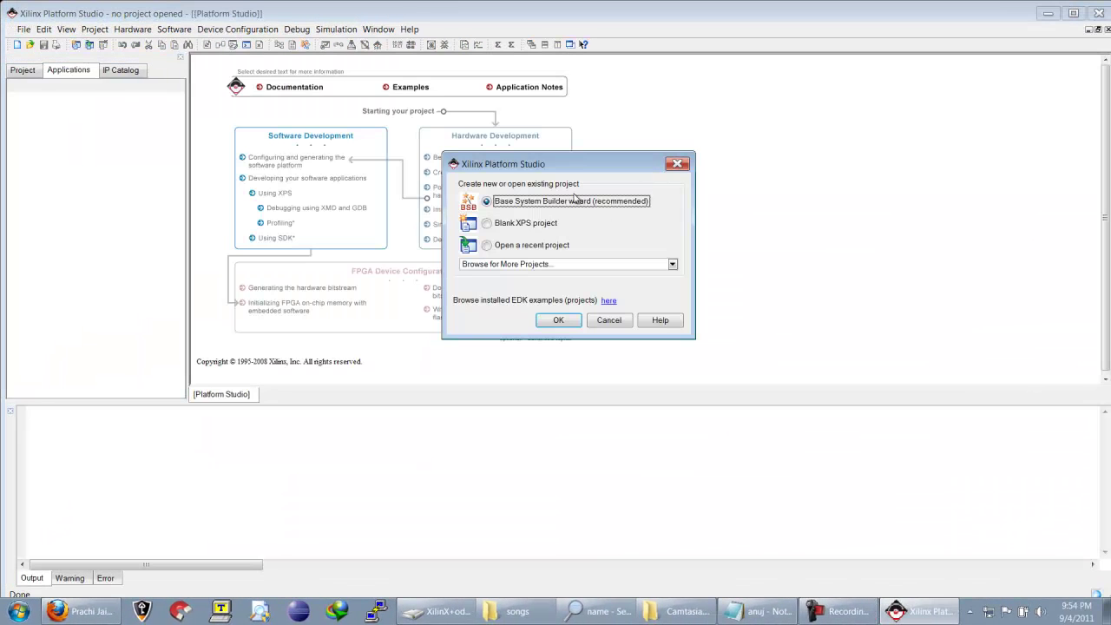
# Start a Base System Builder project saved as system.xmp in Desktop\vidoe.
pyautogui.click(555, 320)
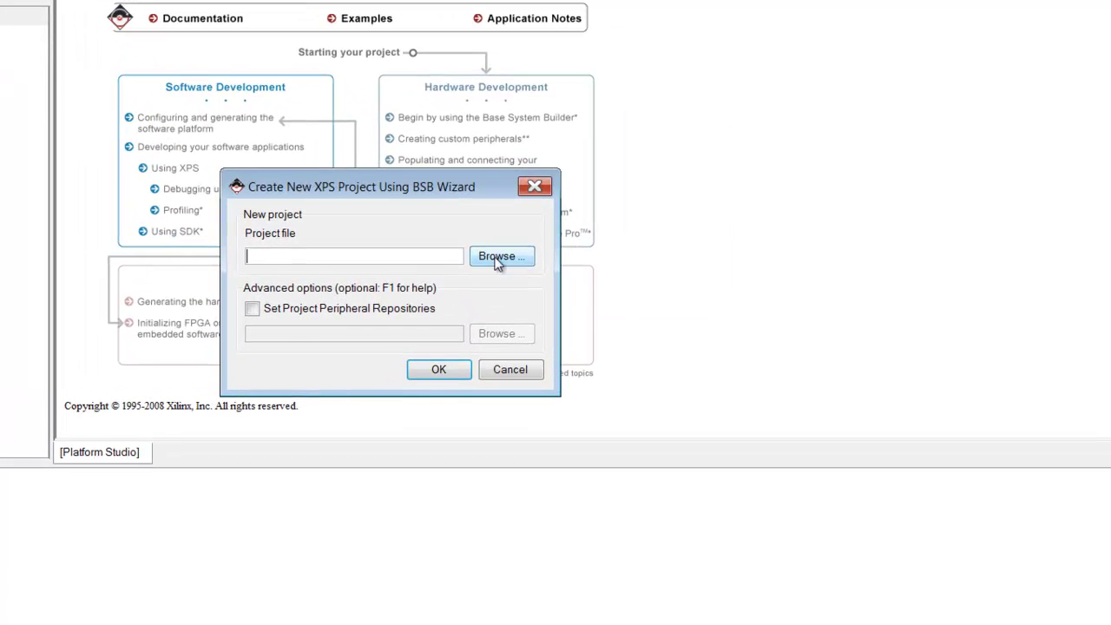
pyautogui.click(499, 255)
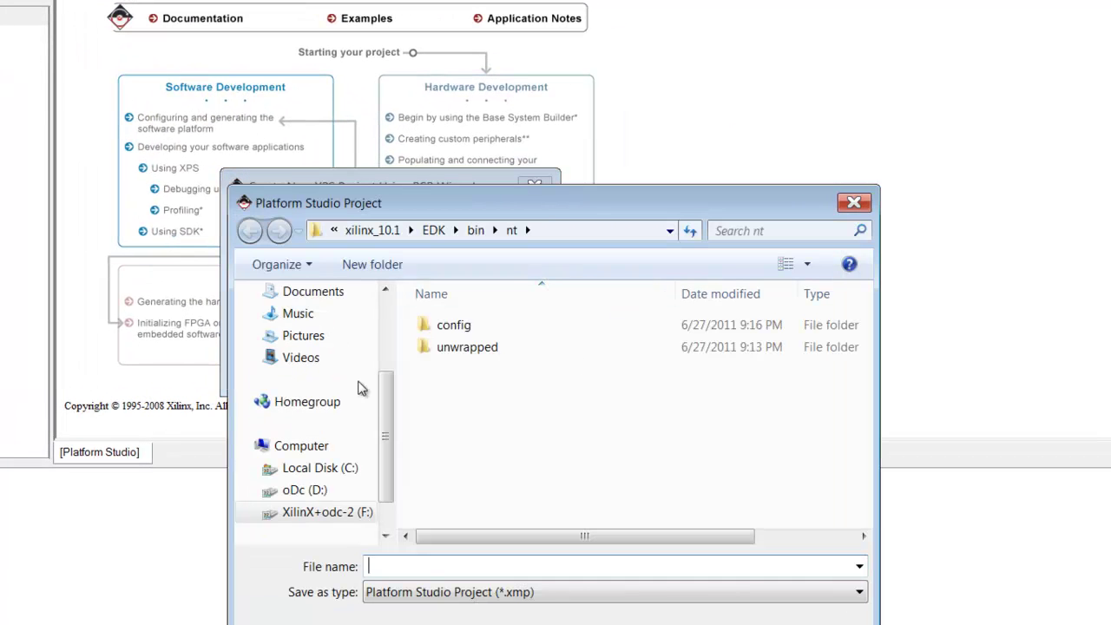
pyautogui.scroll(5, 390, 436)
pyautogui.click(299, 320)
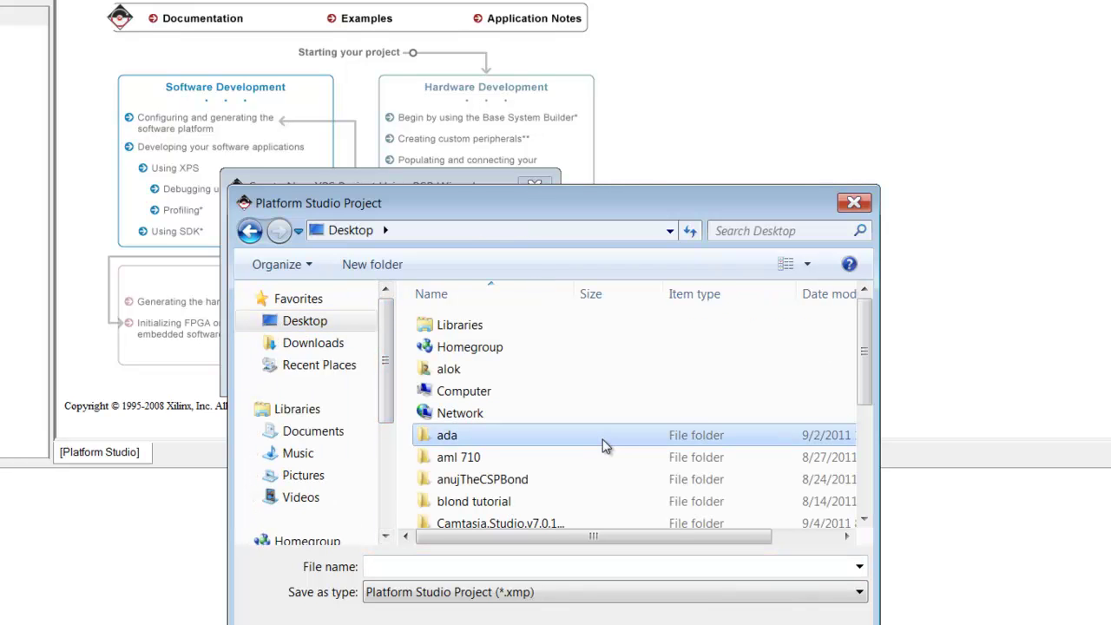
pyautogui.scroll(-3, 605, 446)
pyautogui.press('Return')
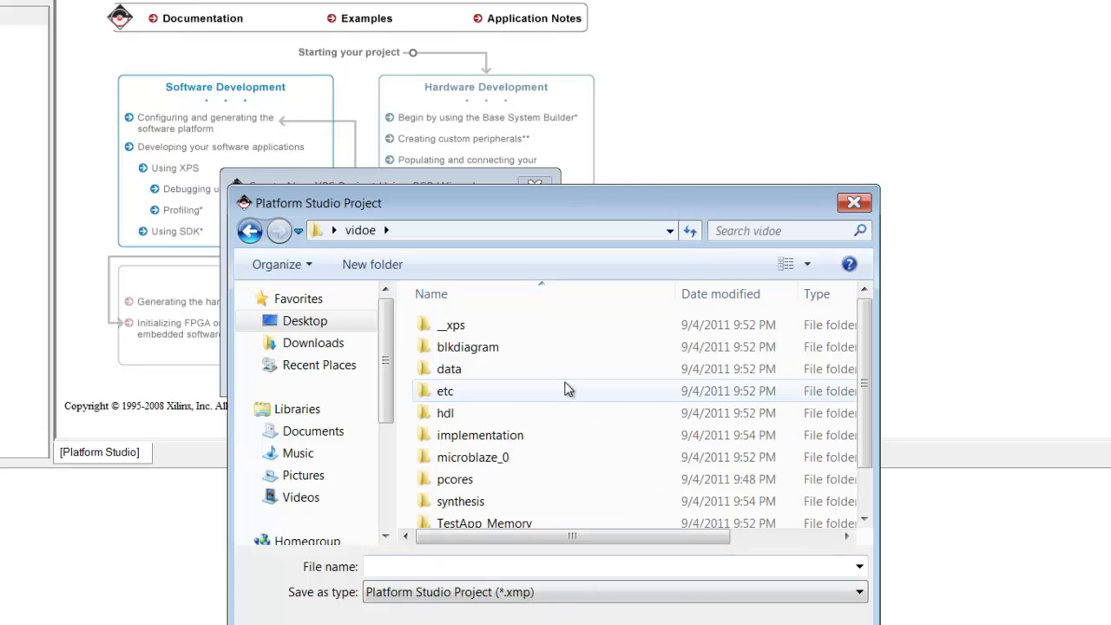
pyautogui.click(481, 567)
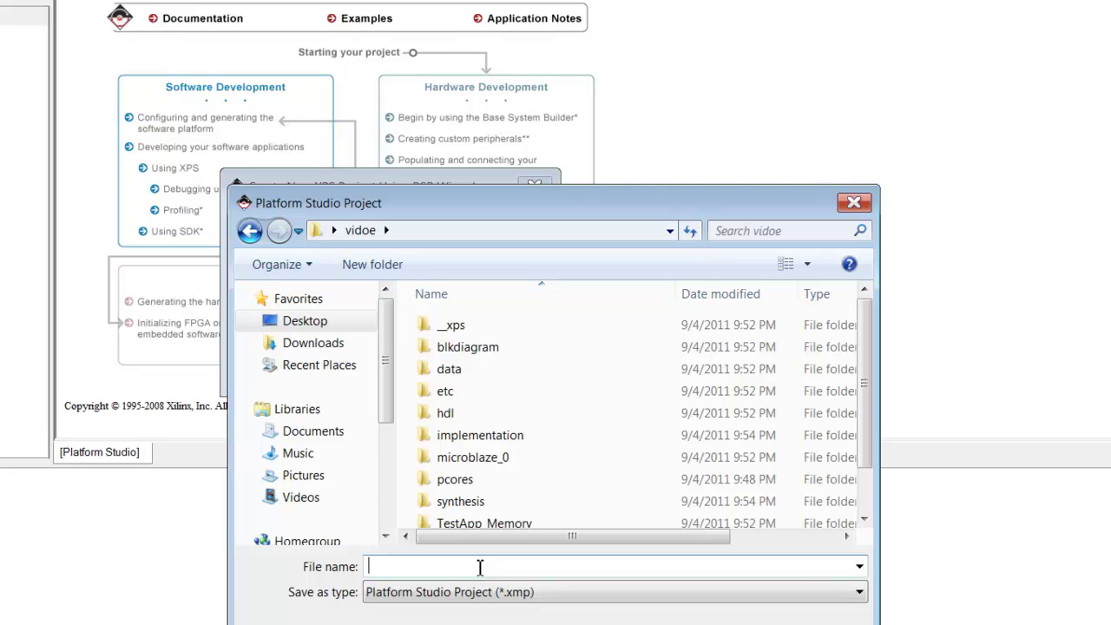
pyautogui.write('sys')
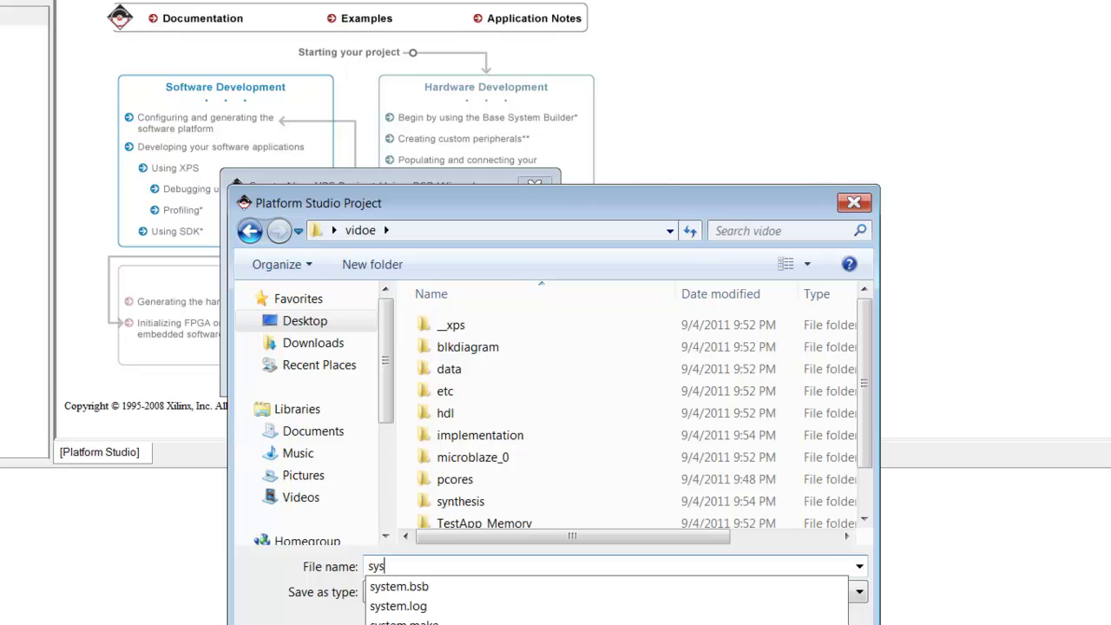
pyautogui.click(707, 618)
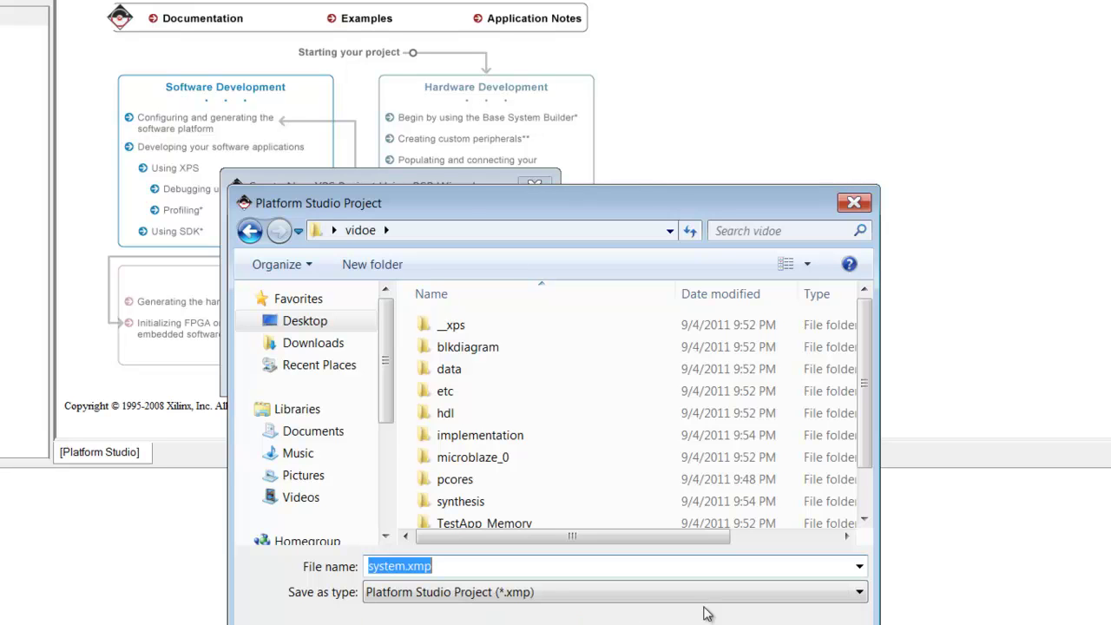
pyautogui.press('Return')
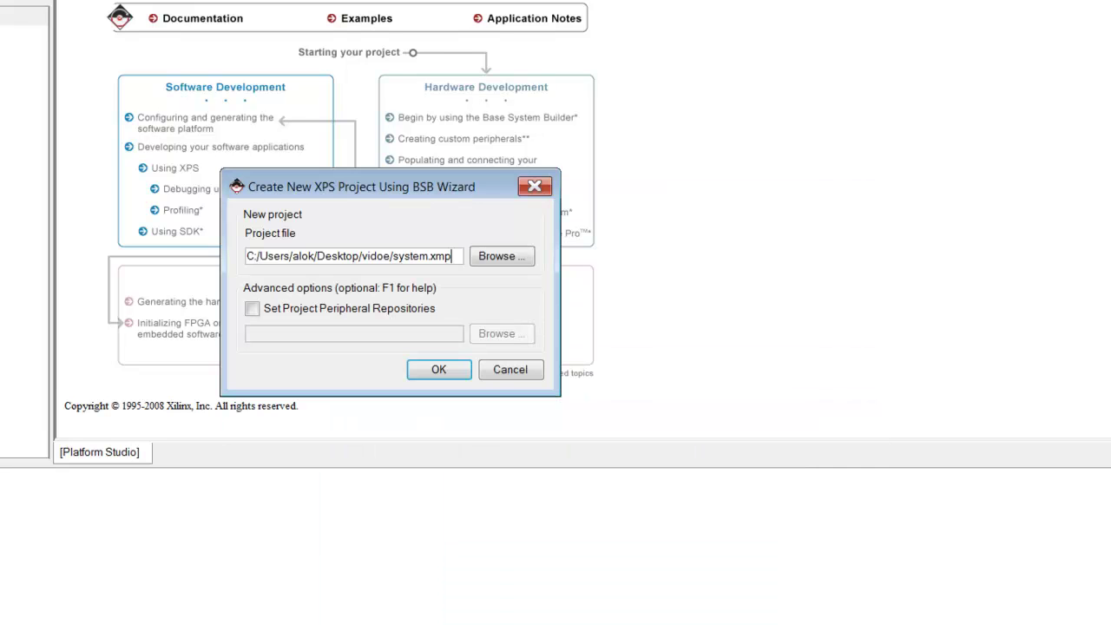
pyautogui.click(452, 379)
# Confirm overwriting the project and choose to create a system for a custom board.
pyautogui.click(390, 314)
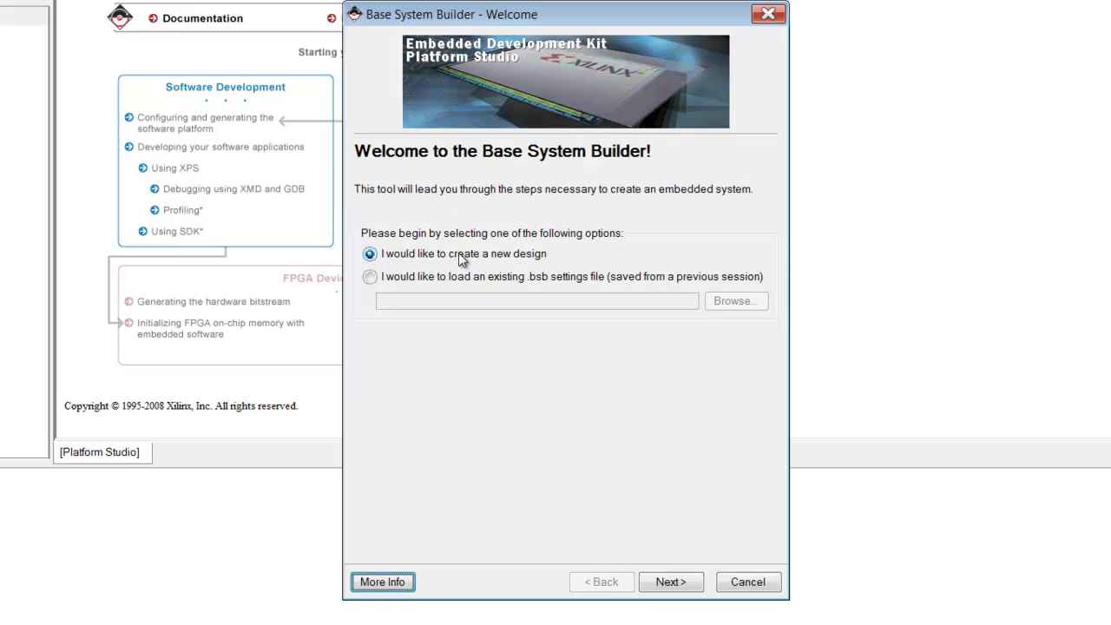
pyautogui.click(679, 584)
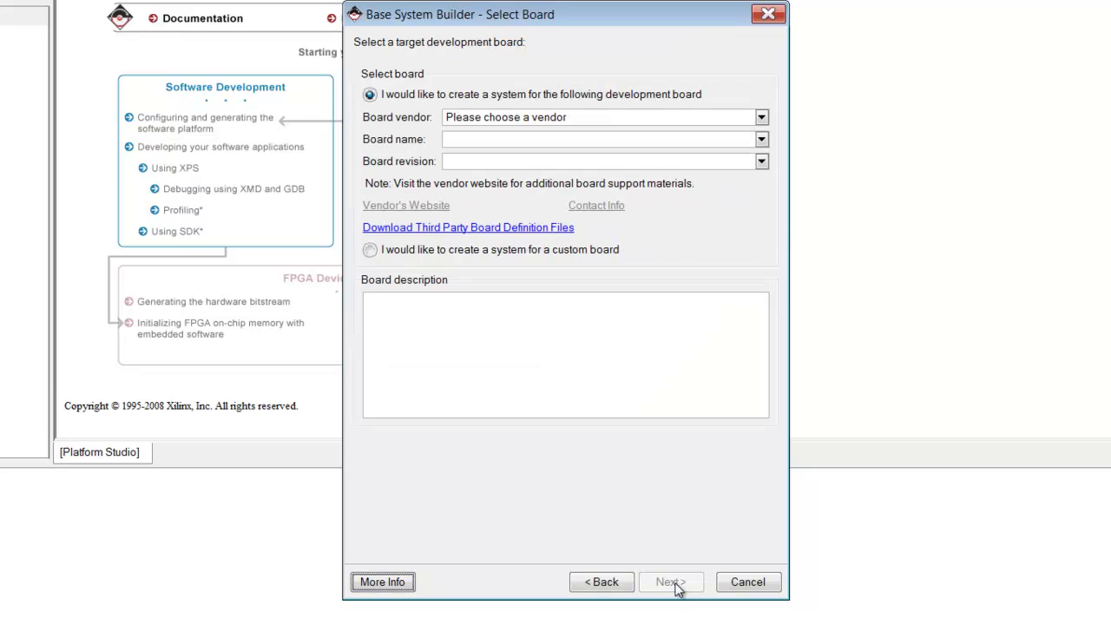
pyautogui.click(369, 253)
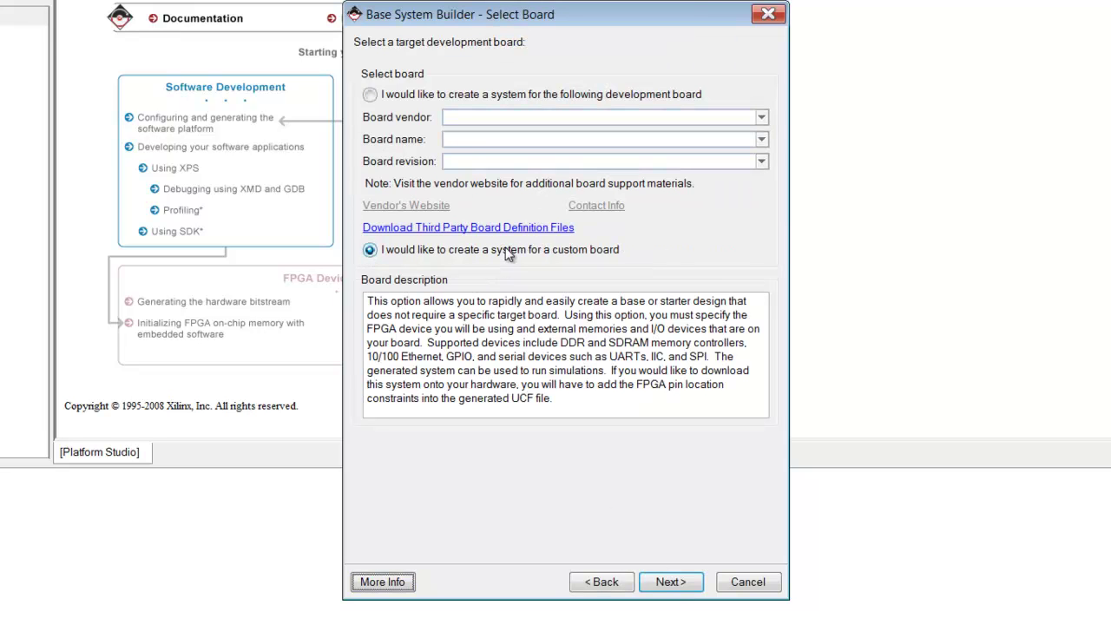
pyautogui.click(679, 588)
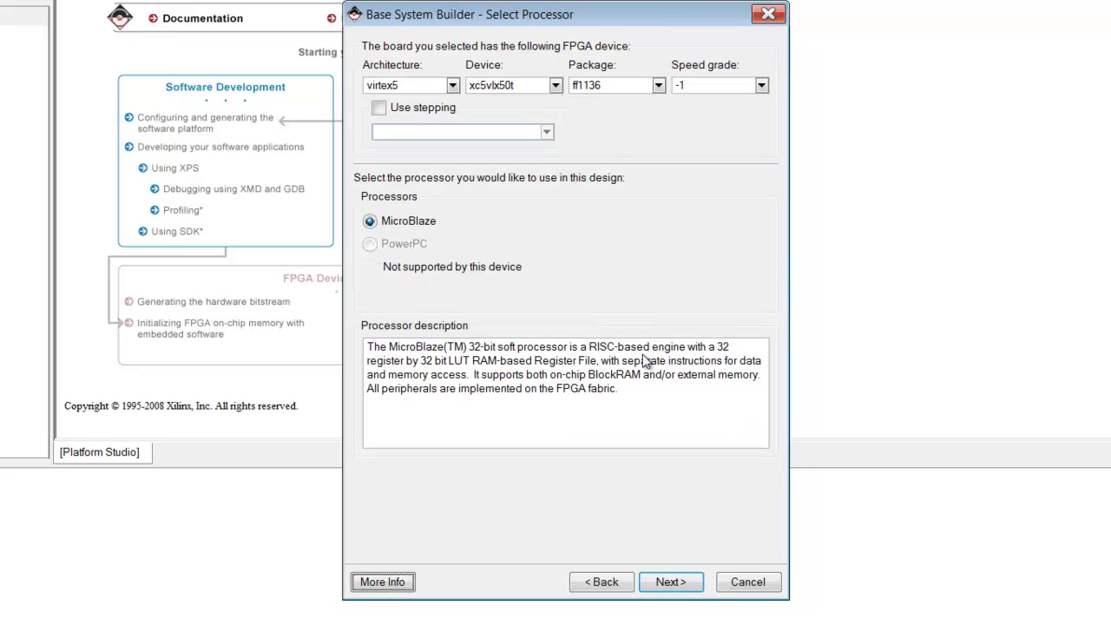
# Select virtex2p xc2vp30, package ff896, speed grade -6, with a MicroBlaze processor.
pyautogui.click(453, 87)
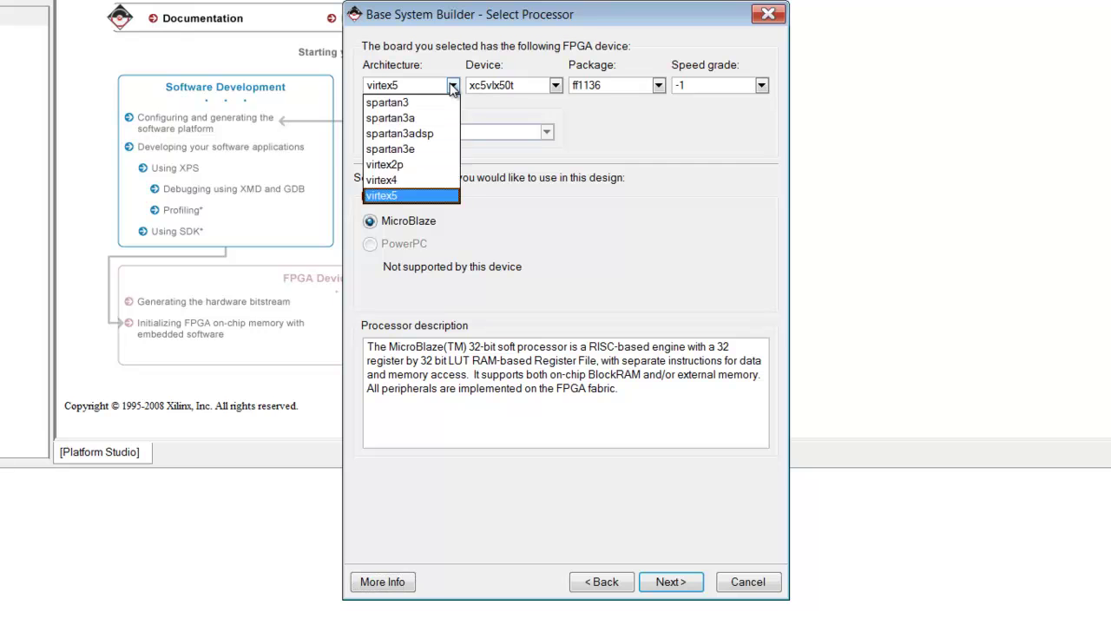
pyautogui.click(433, 165)
pyautogui.click(554, 87)
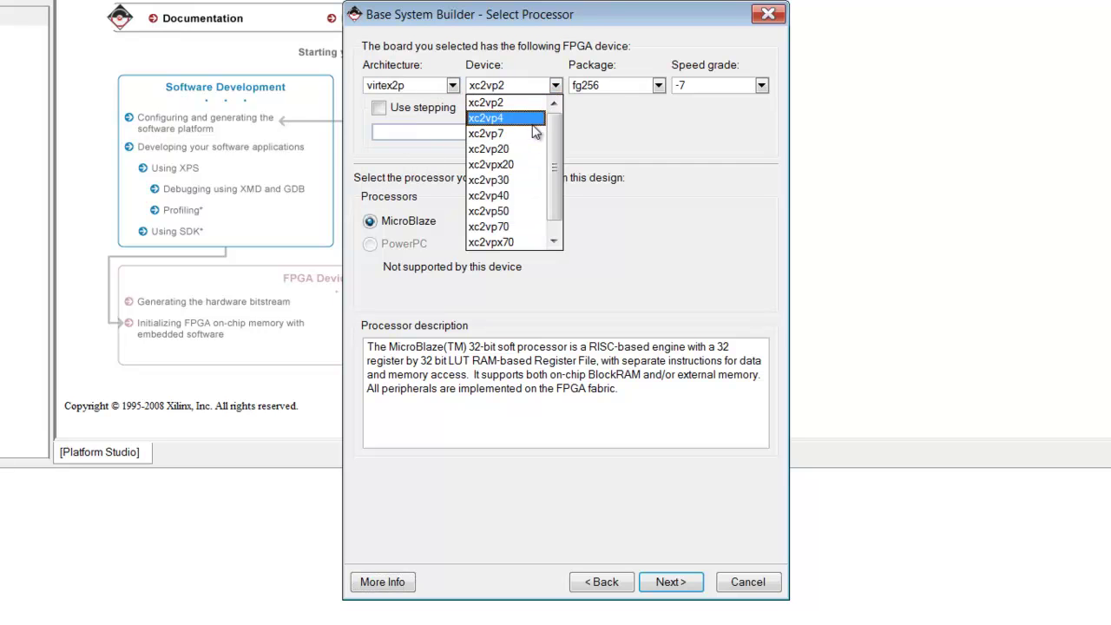
pyautogui.click(504, 179)
pyautogui.click(659, 85)
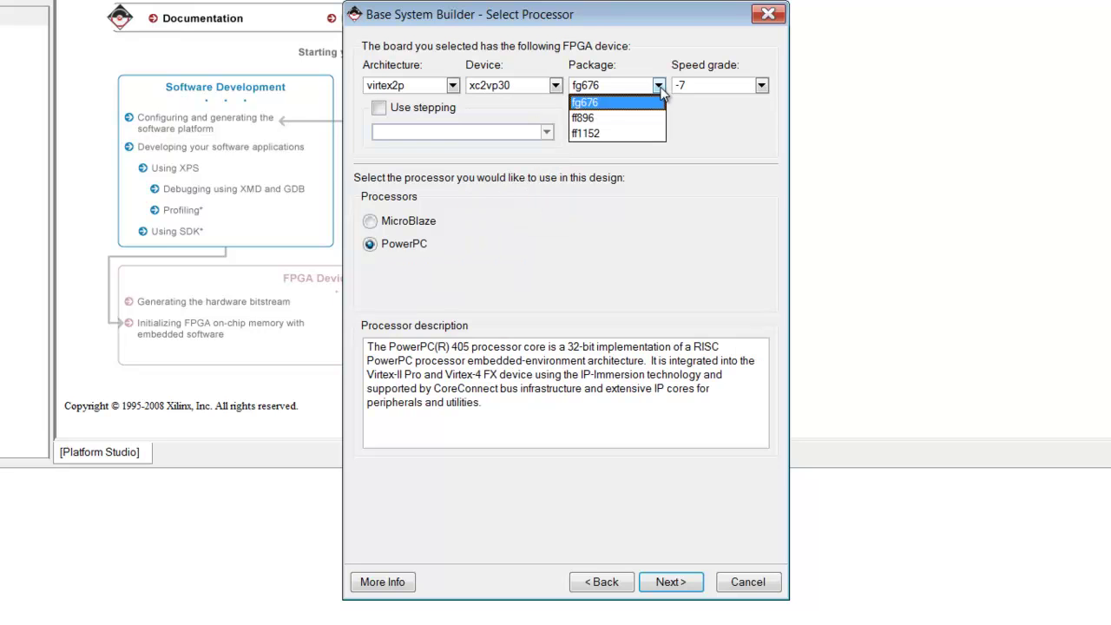
pyautogui.click(636, 118)
pyautogui.click(761, 85)
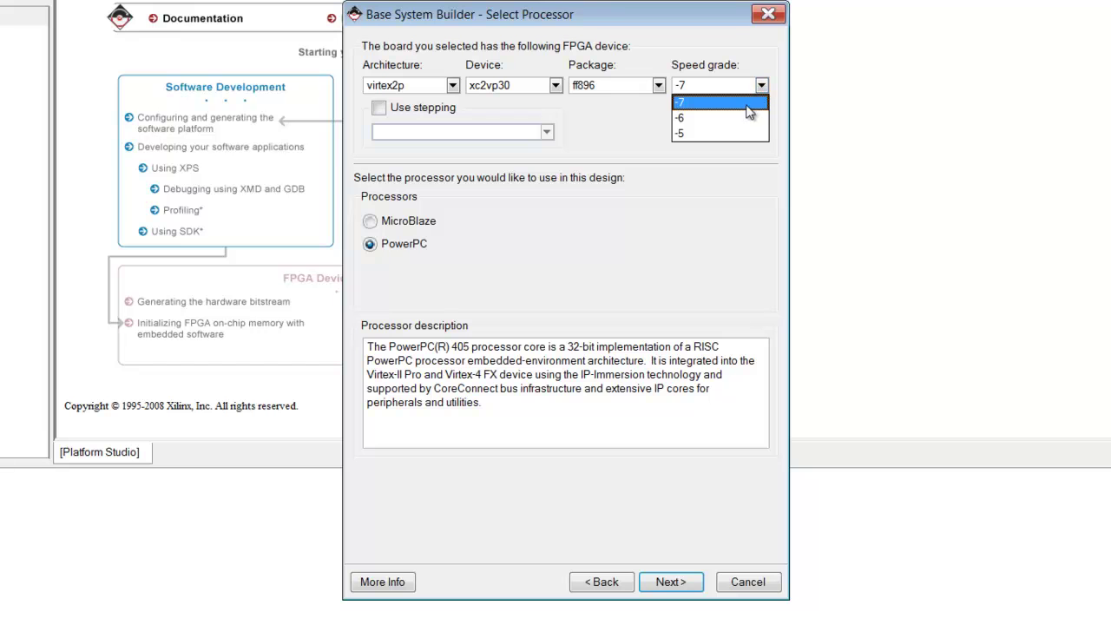
pyautogui.click(732, 118)
pyautogui.click(391, 221)
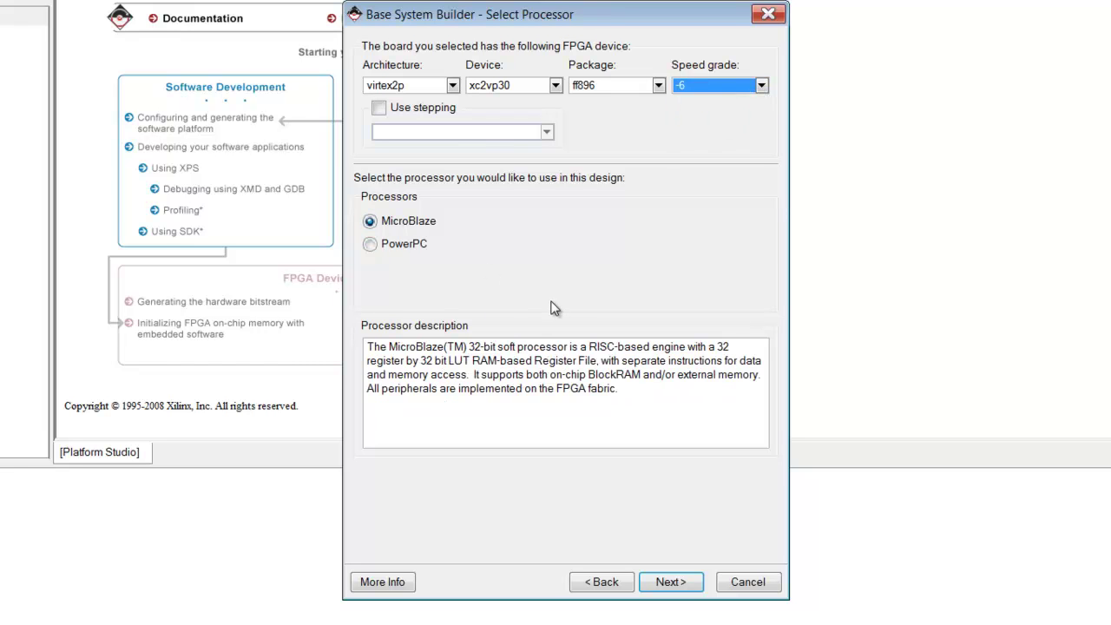
pyautogui.click(694, 584)
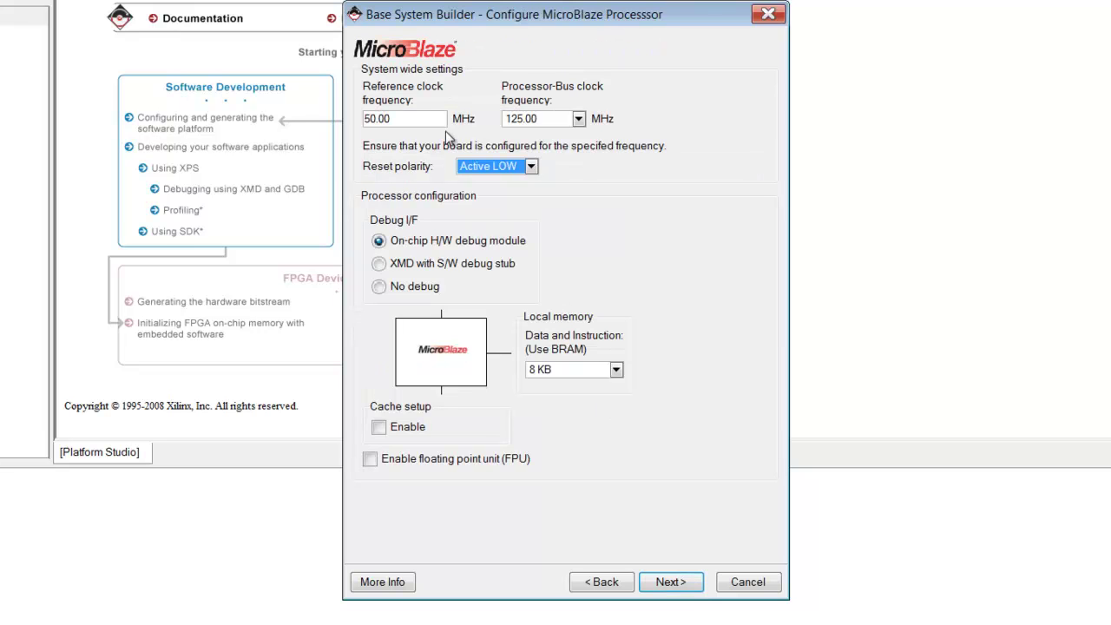
# Set the reference clock to 100.00 MHz, reset polarity Active HIGH and local memory 16 KB.
pyautogui.doubleClick(387, 121)
pyautogui.write('100.00')
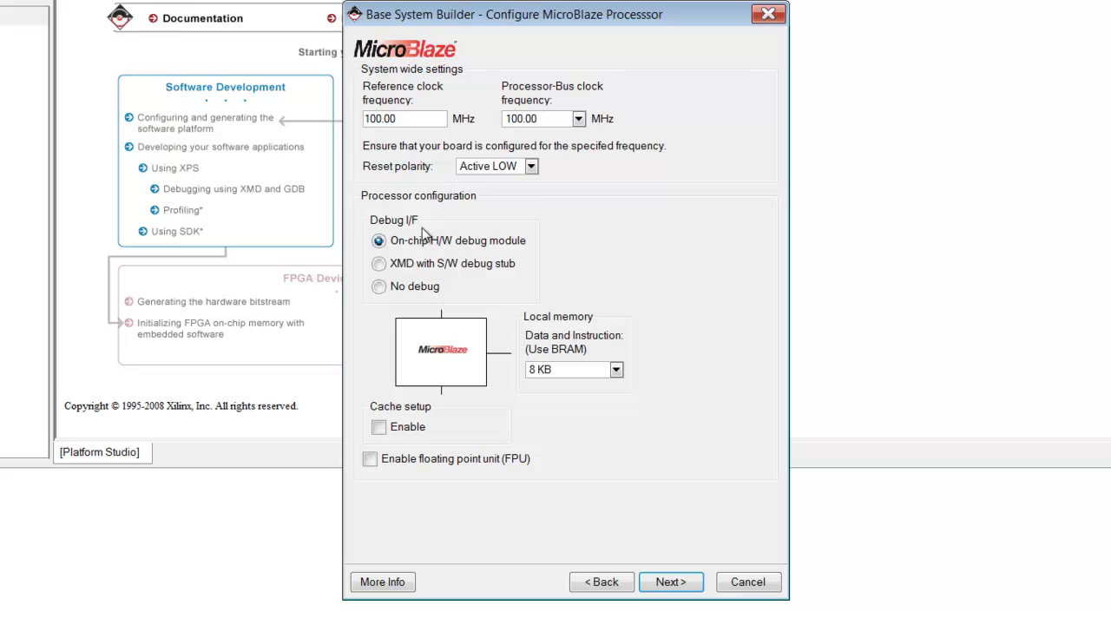
pyautogui.click(531, 167)
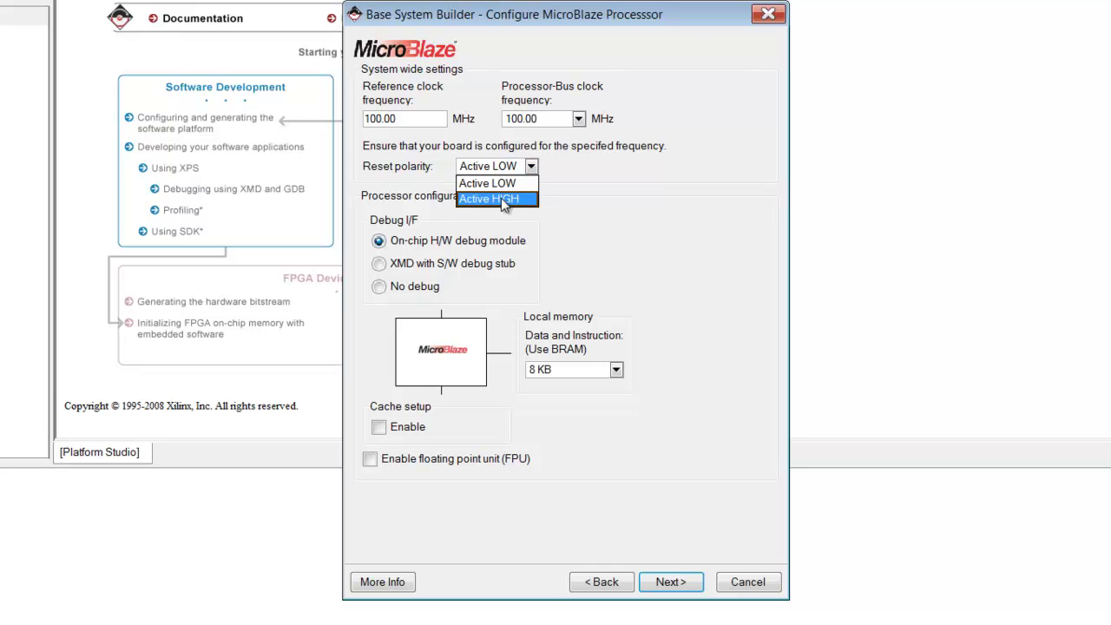
pyautogui.click(504, 195)
pyautogui.click(616, 370)
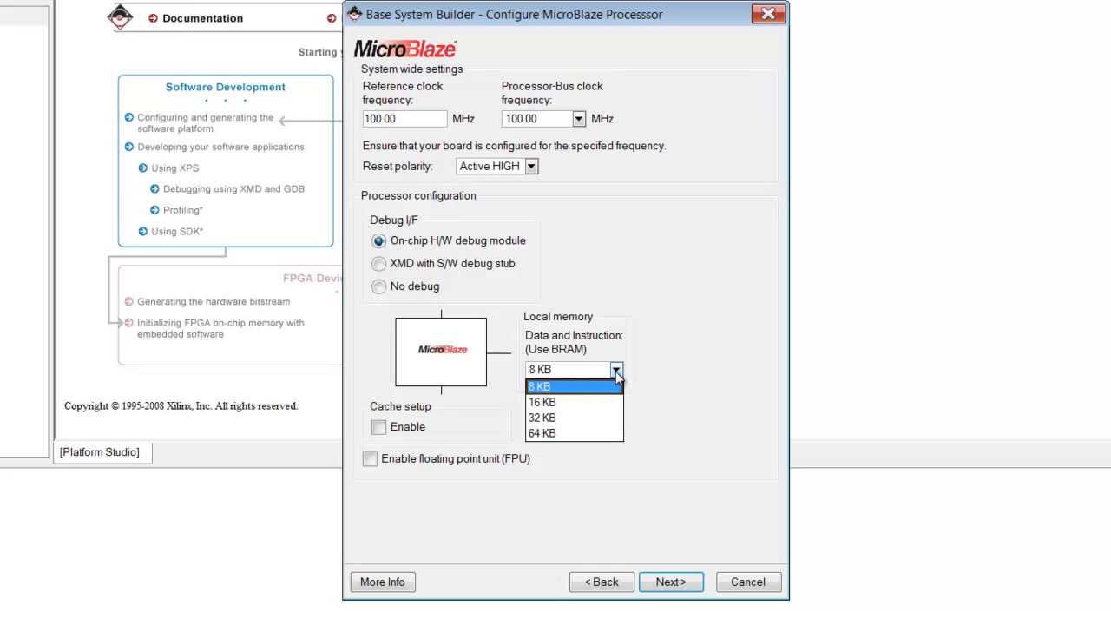
pyautogui.click(566, 404)
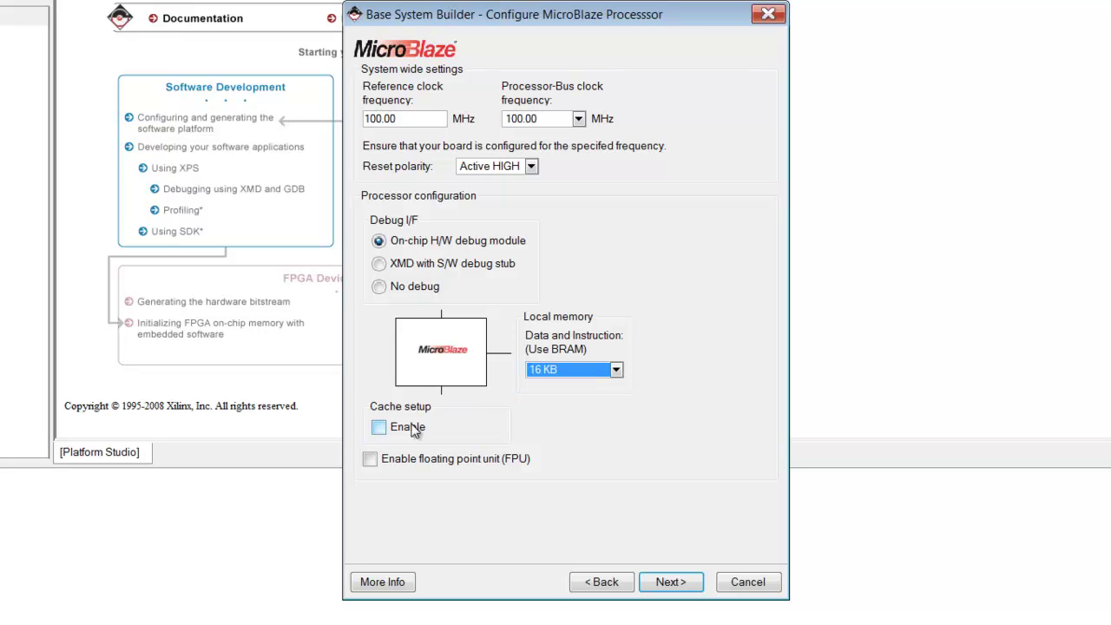
pyautogui.click(670, 583)
# Add a UART IO device on RS232 using the XPS UARTLITE peripheral.
pyautogui.click(723, 81)
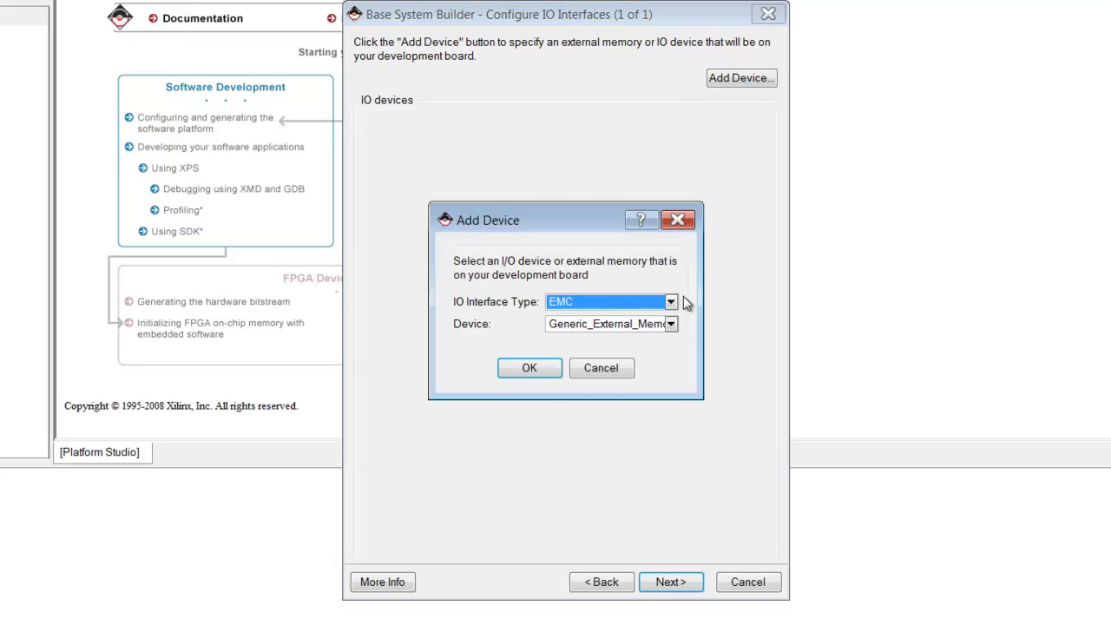
pyautogui.click(670, 302)
pyautogui.scroll(-1, 669, 364)
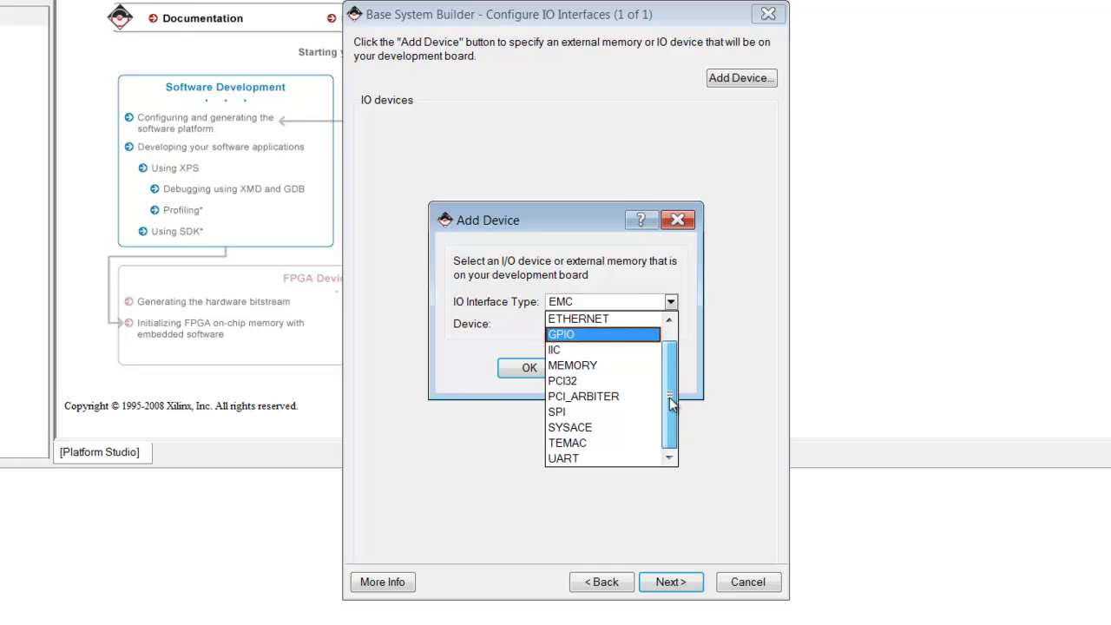
pyautogui.click(613, 445)
pyautogui.click(671, 326)
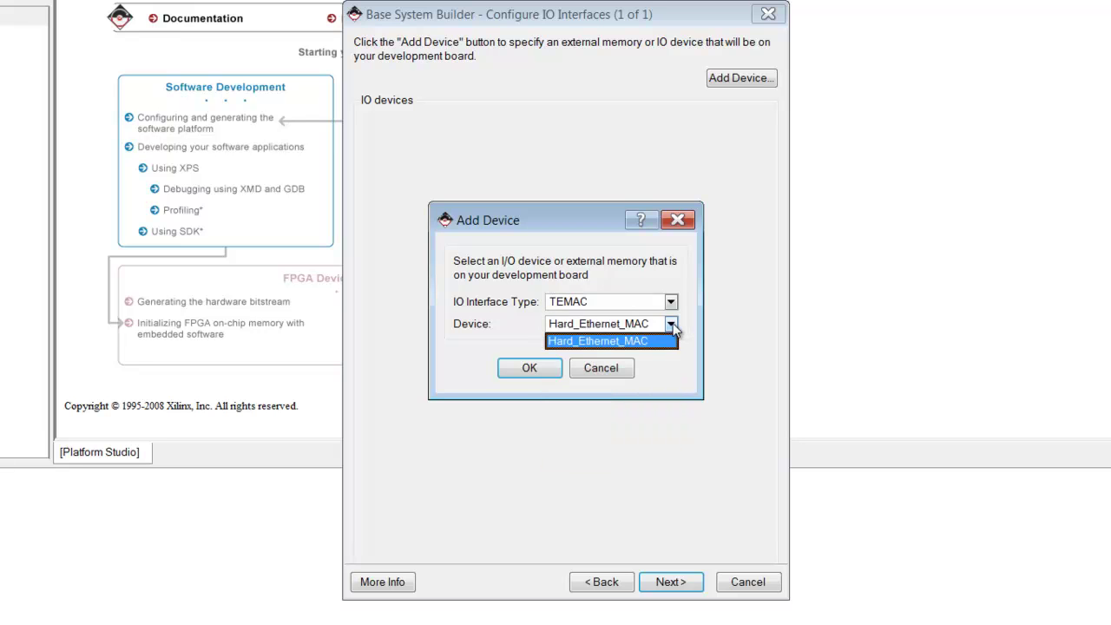
pyautogui.click(670, 326)
pyautogui.click(671, 306)
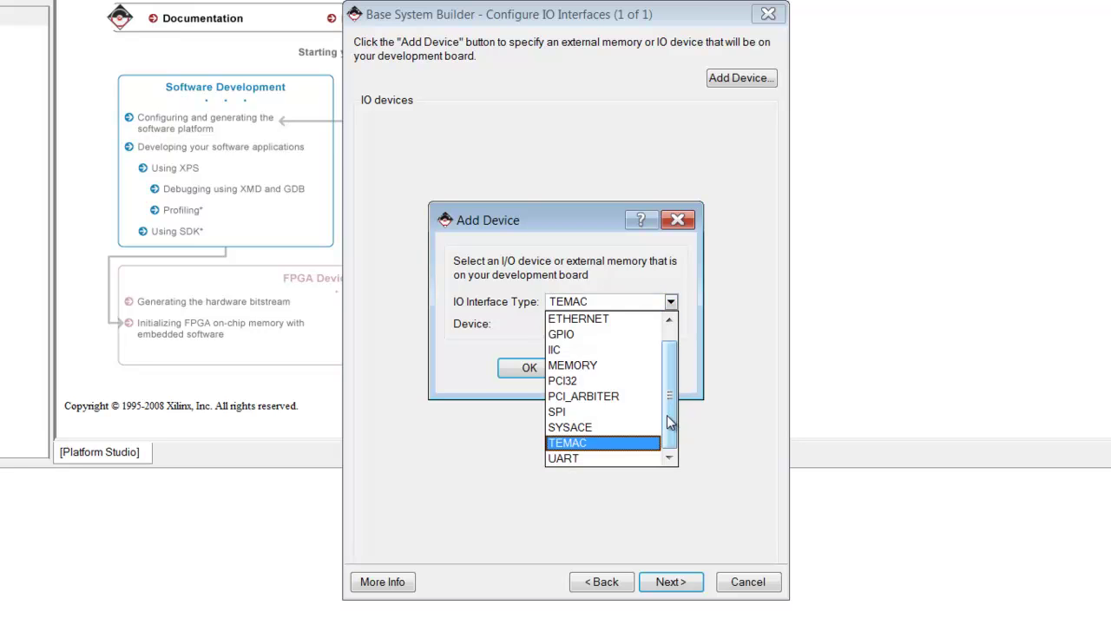
pyautogui.click(613, 458)
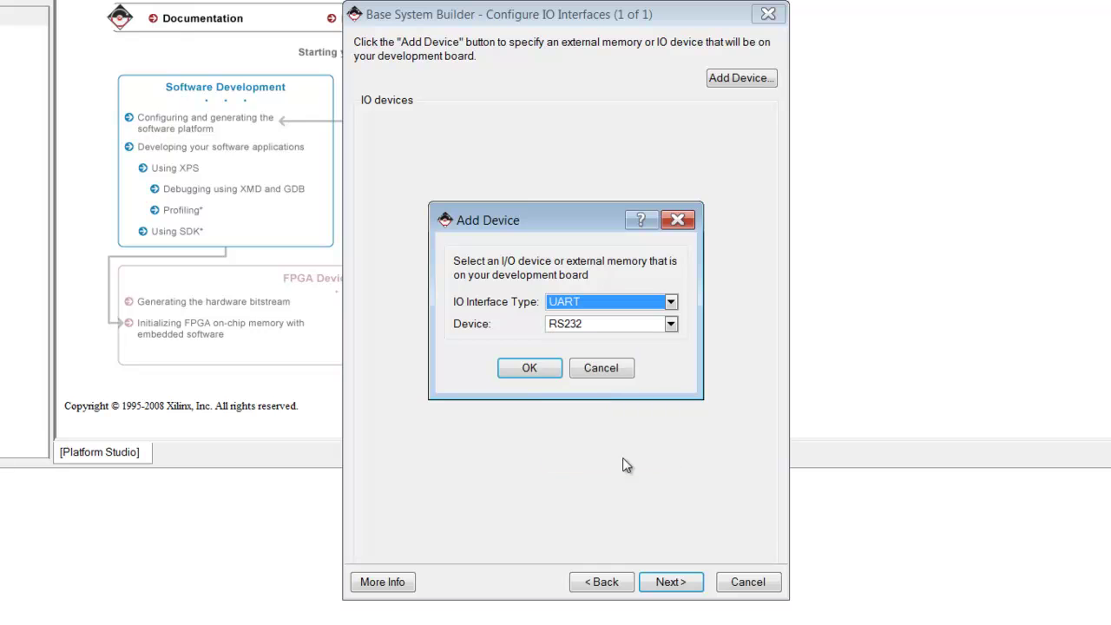
pyautogui.click(532, 369)
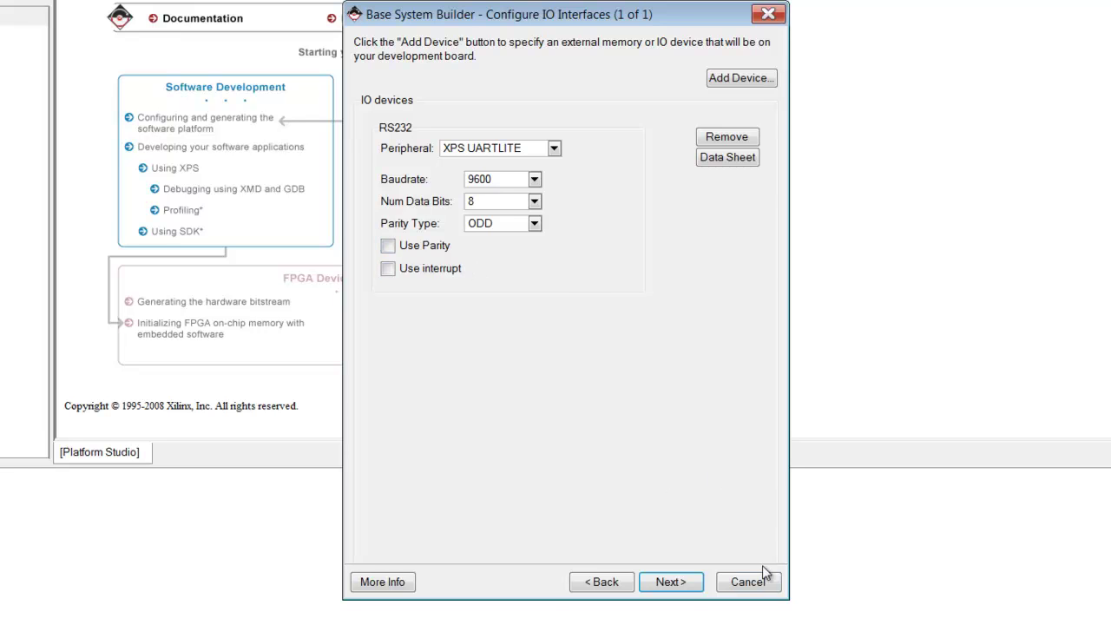
pyautogui.click(673, 582)
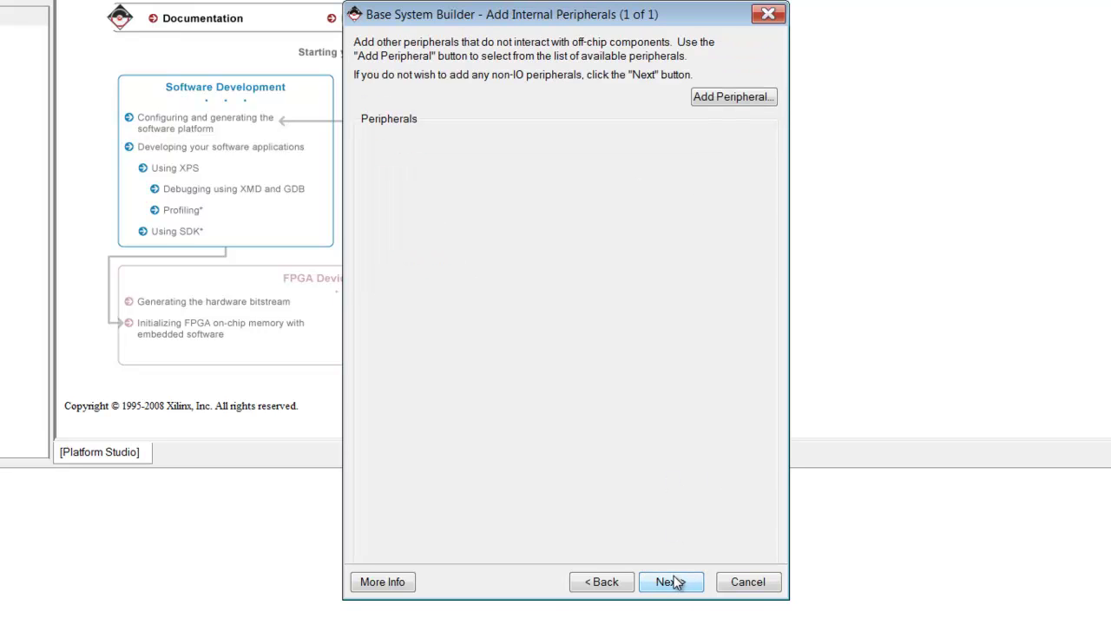
# Skip internal peripherals, keep default software and test settings, then generate and finish.
pyautogui.click(674, 582)
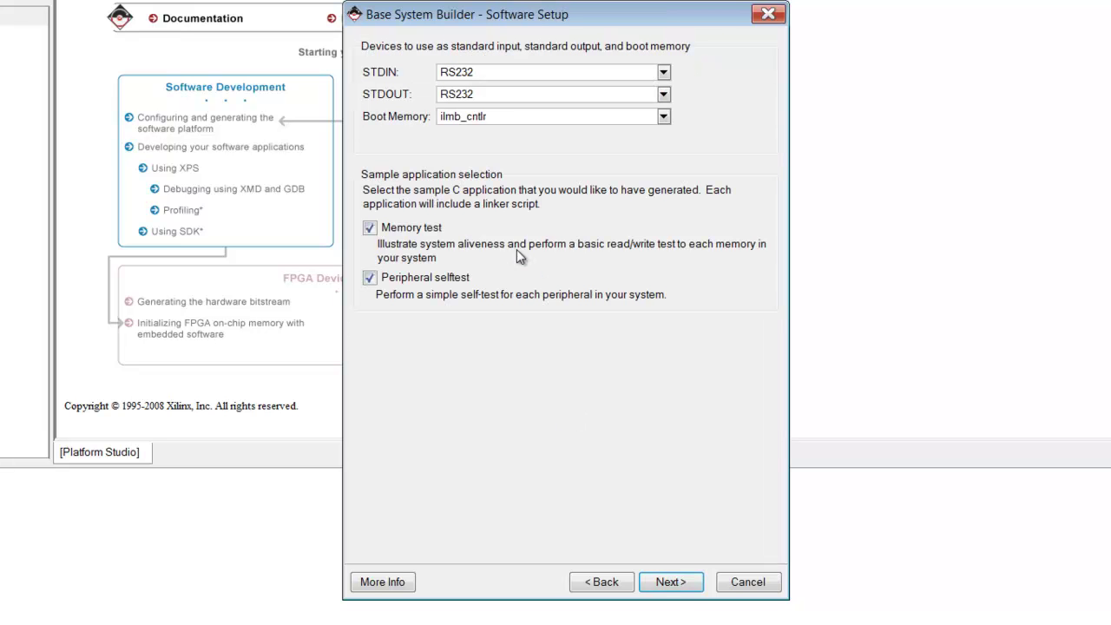
pyautogui.click(676, 583)
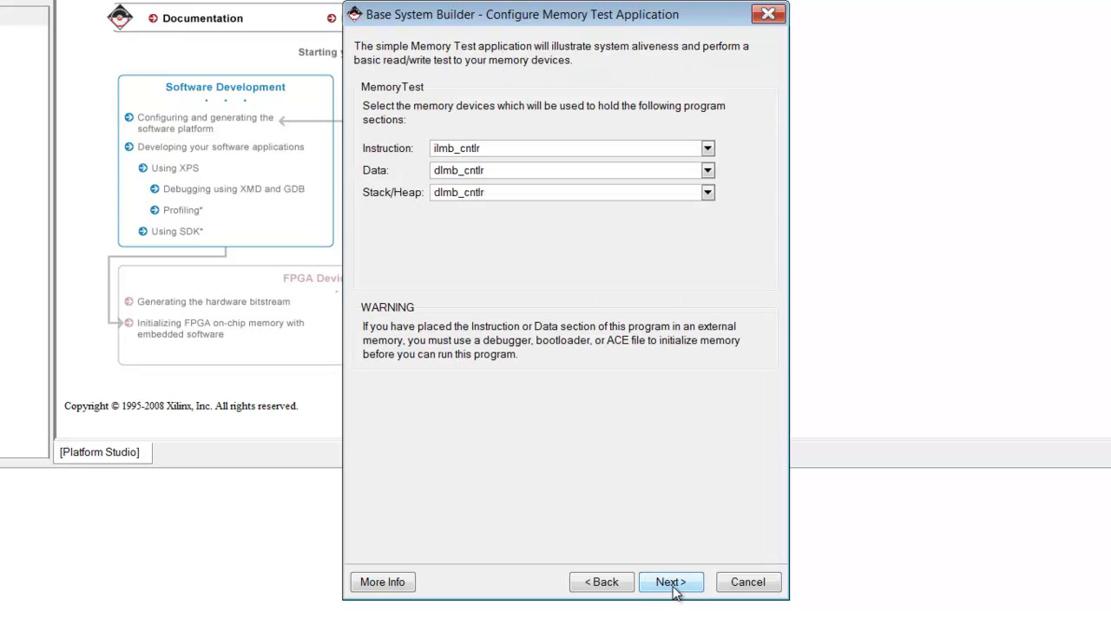
pyautogui.click(674, 583)
pyautogui.click(673, 584)
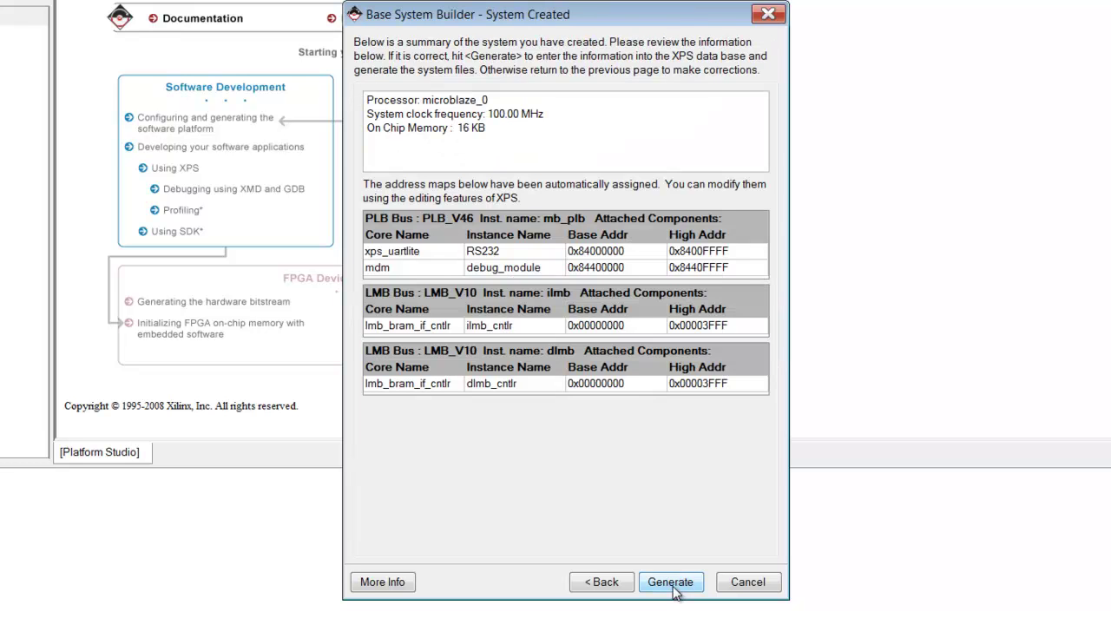
pyautogui.click(671, 584)
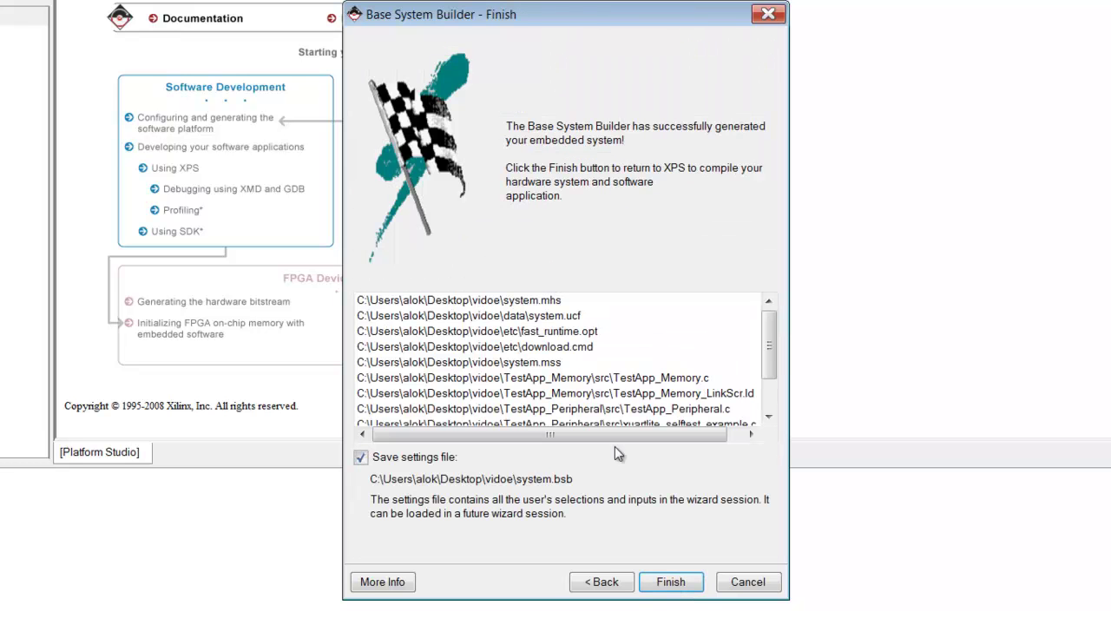
pyautogui.click(693, 583)
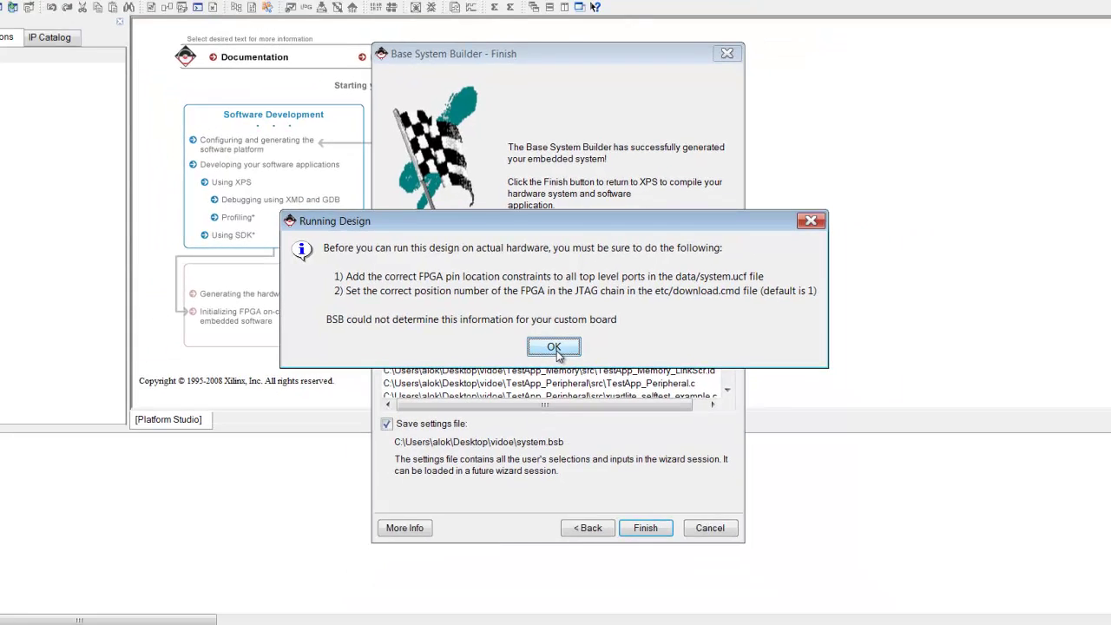
pyautogui.click(561, 365)
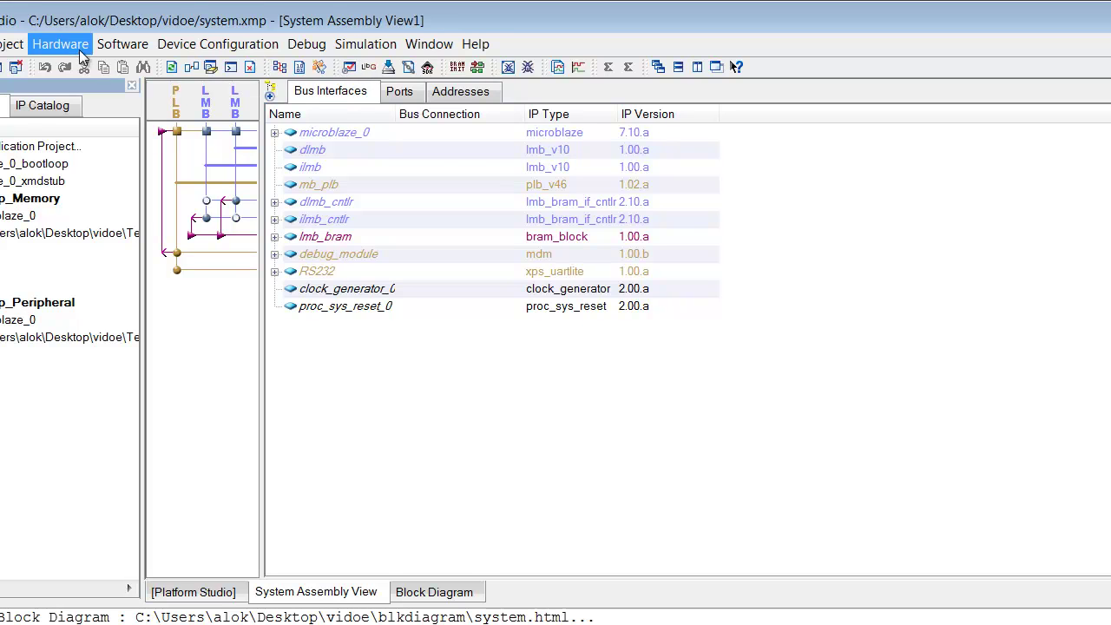
# Run Generate Netlist and acknowledge the prompt once synthesis reports Done!
pyautogui.click(278, 69)
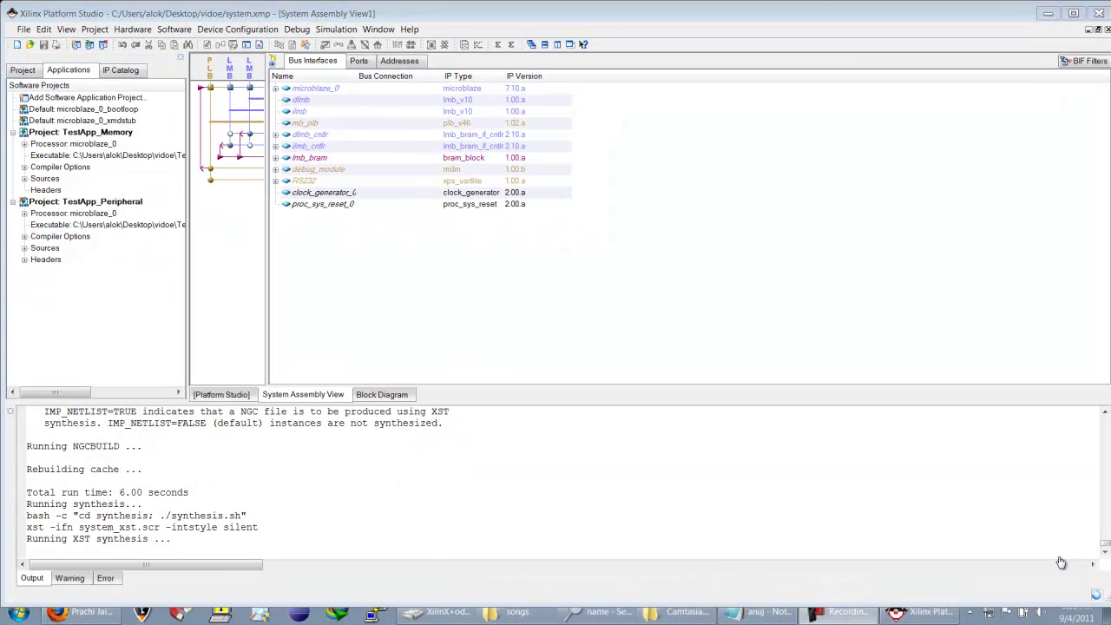
pyautogui.click(621, 359)
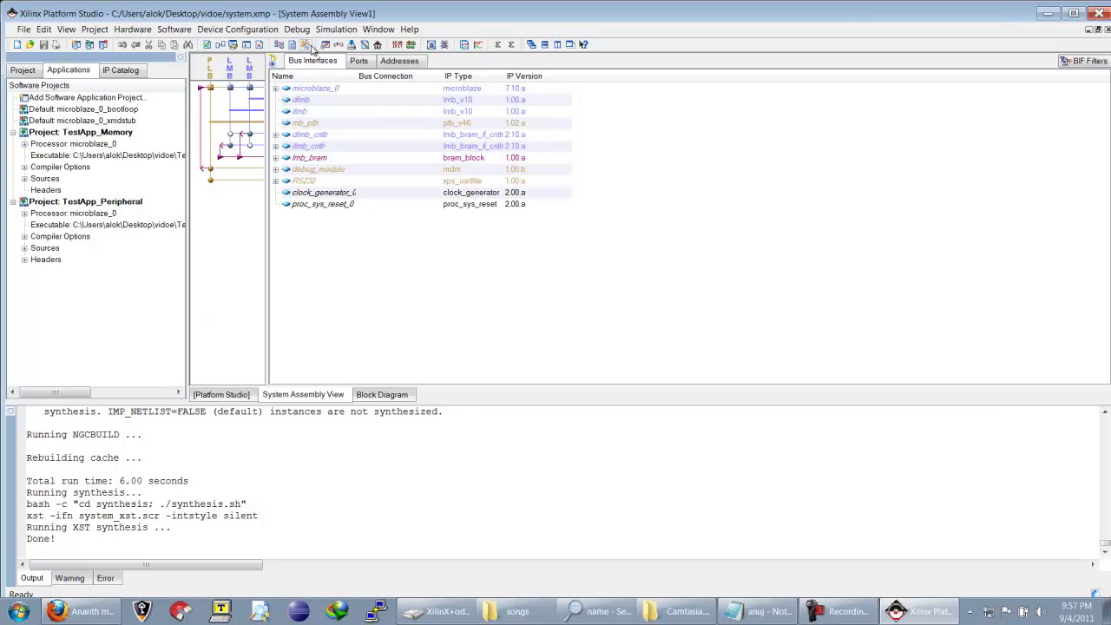
# Connect proc_sys_reset_0's Ext_Reset_In port to net_gnd in the Ports view.
pyautogui.click(364, 62)
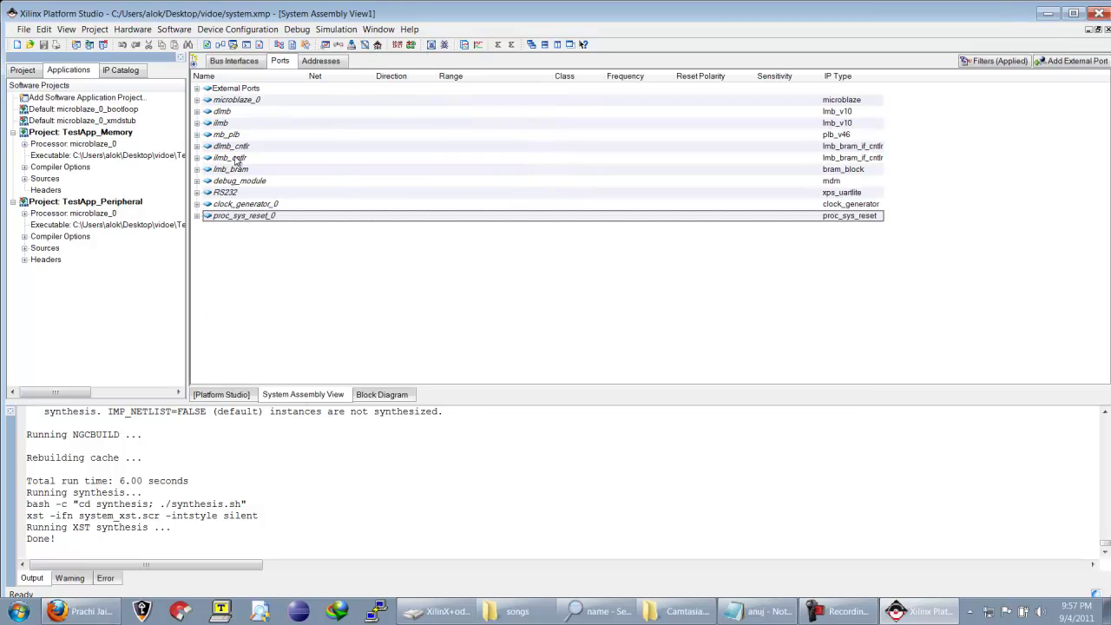
pyautogui.click(197, 217)
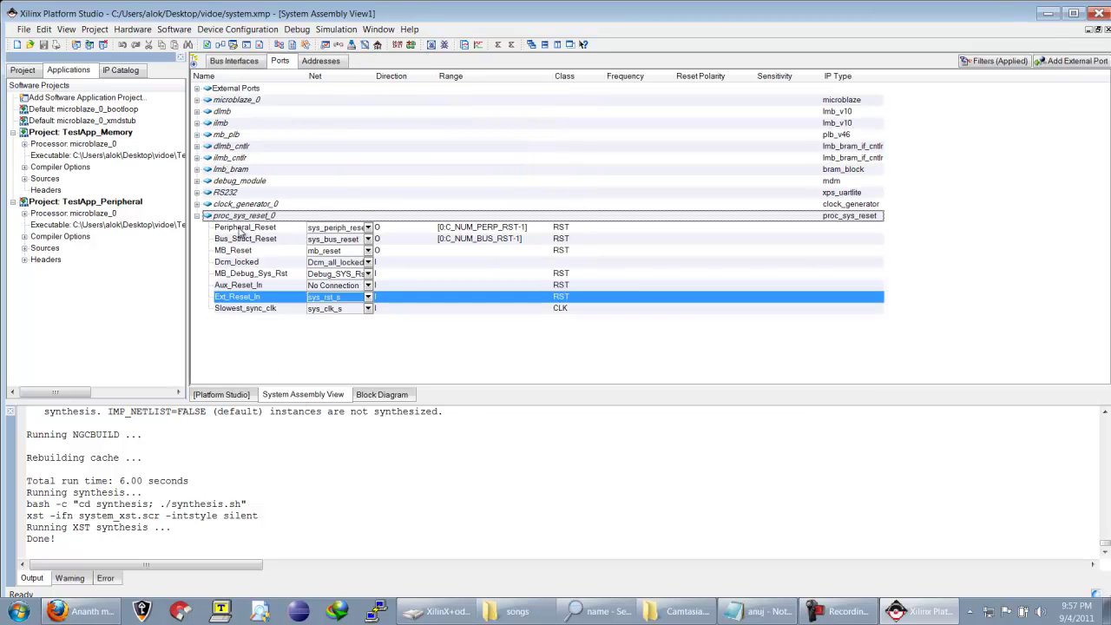
pyautogui.click(368, 298)
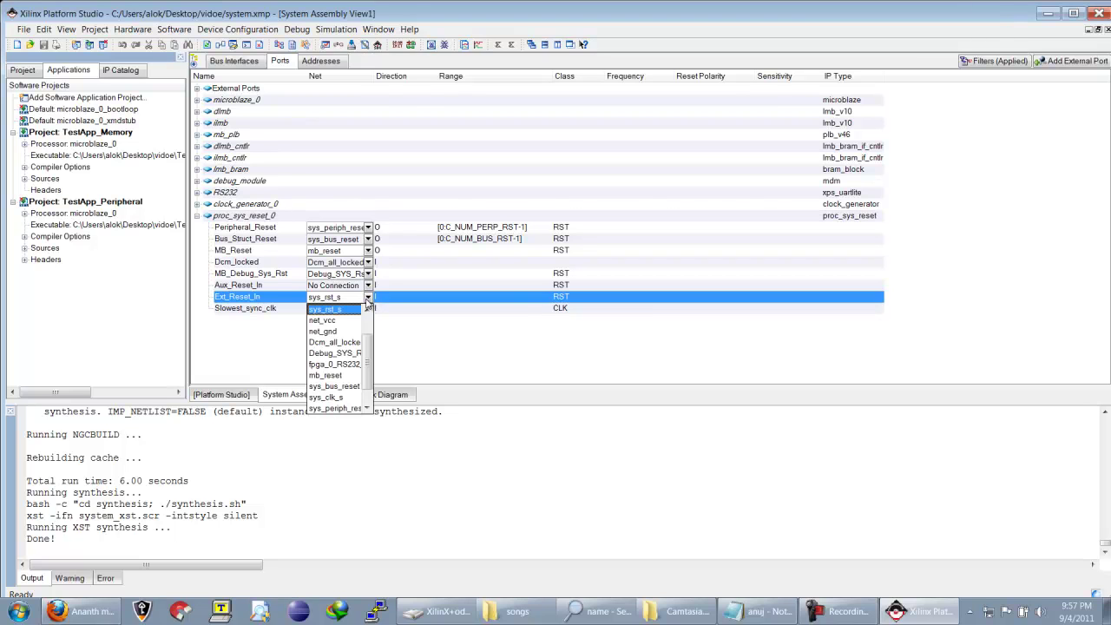
pyautogui.click(324, 332)
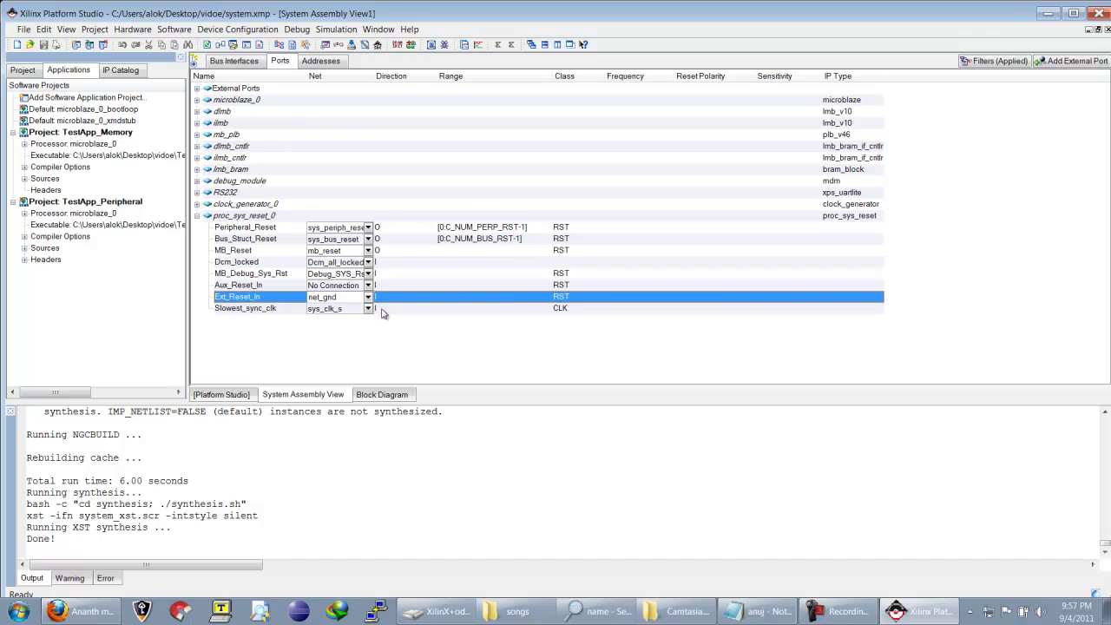
pyautogui.click(240, 62)
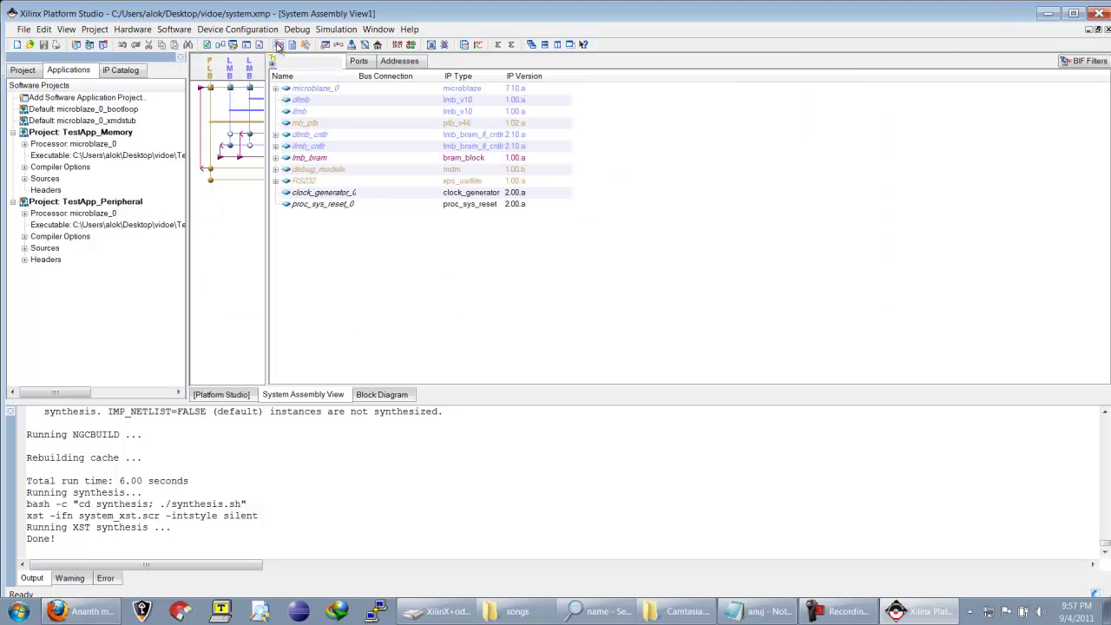